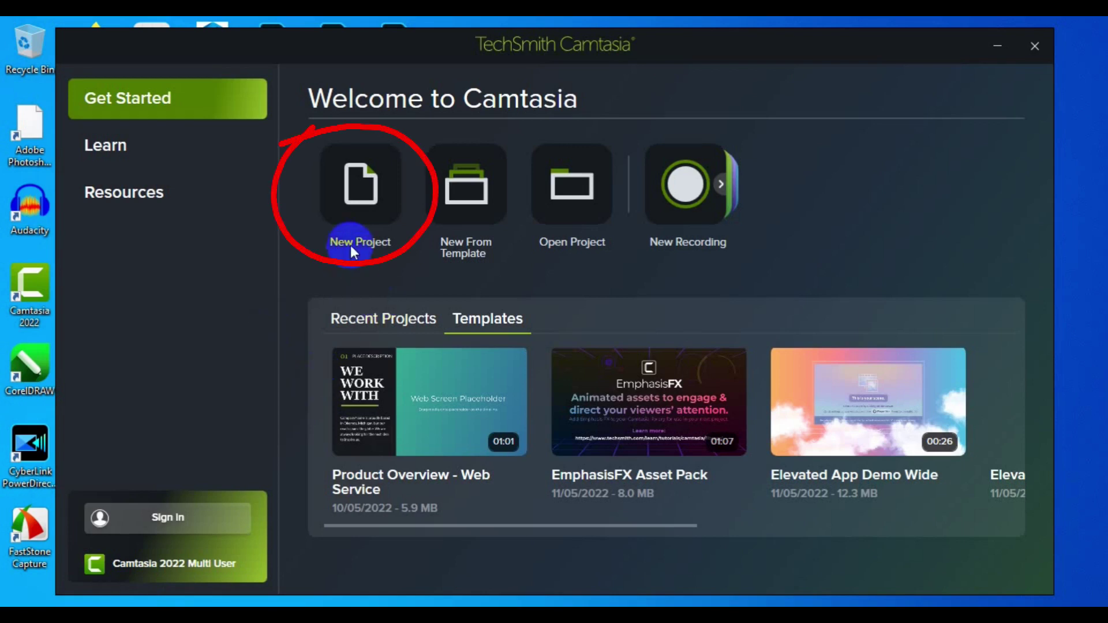
Create a new blank project and open its project settings
click(360, 185)
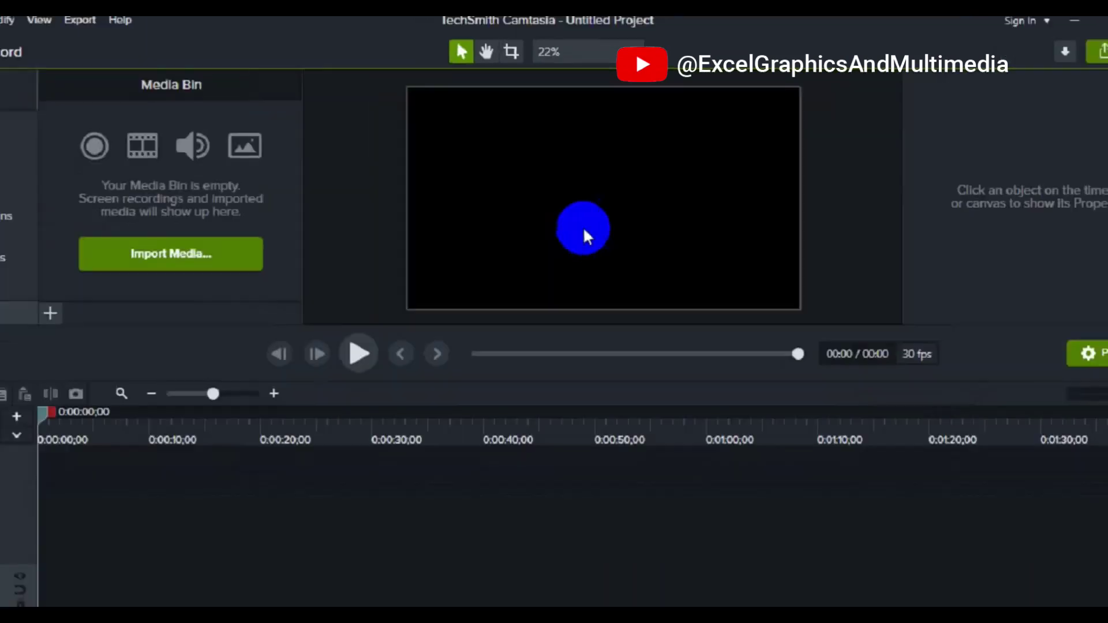
right_click(612, 203)
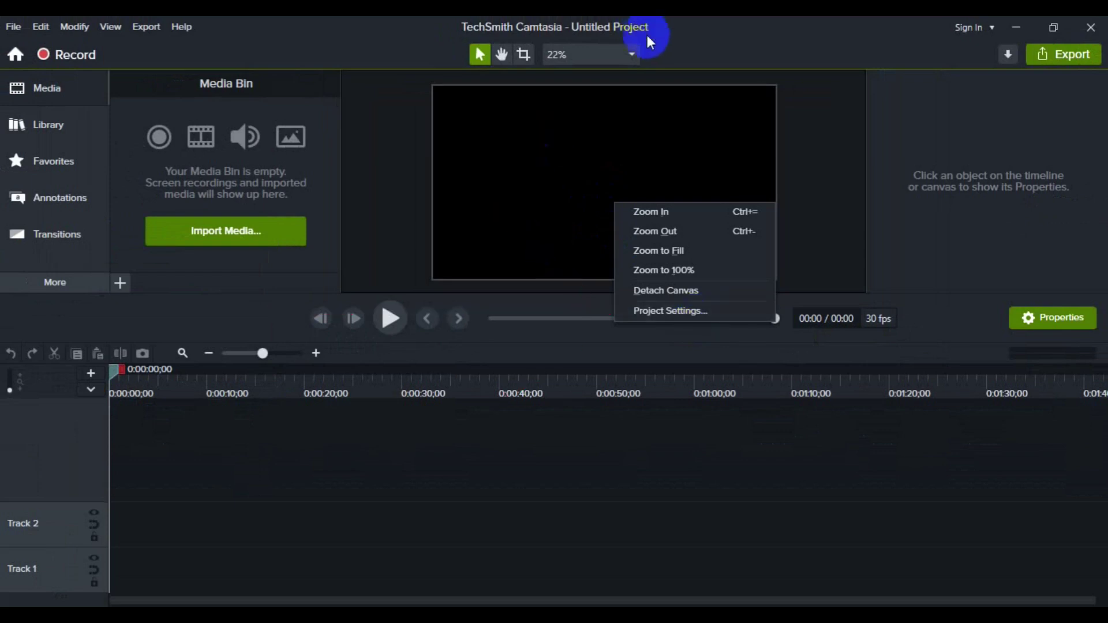
click(635, 54)
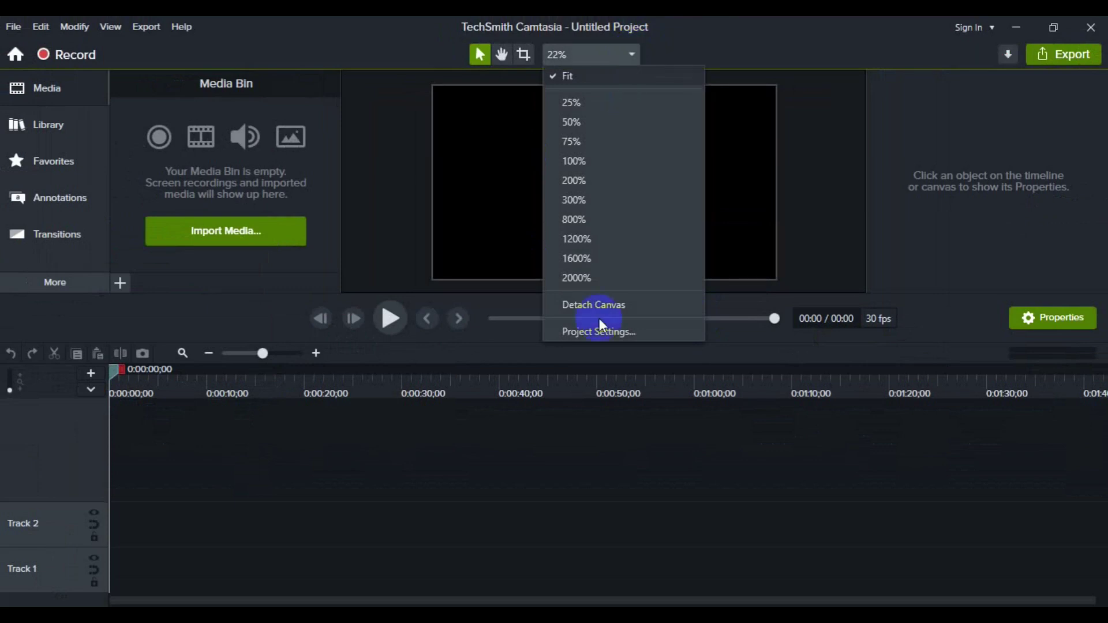
click(606, 336)
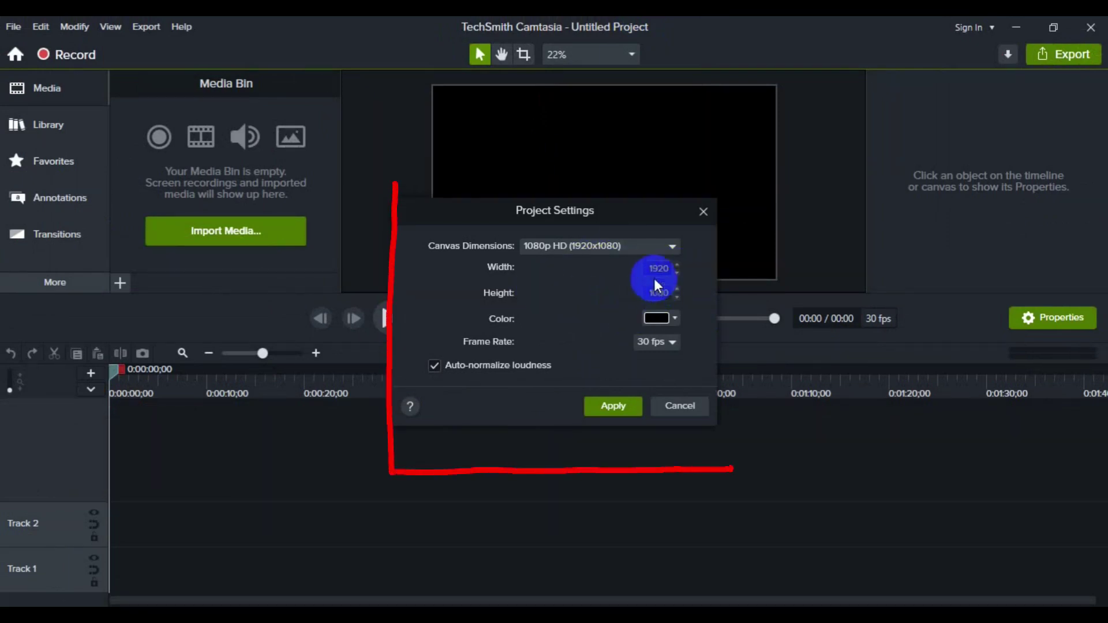
Switch the canvas dimensions to Custom and set the width to 1080 and the height to 1920
click(665, 251)
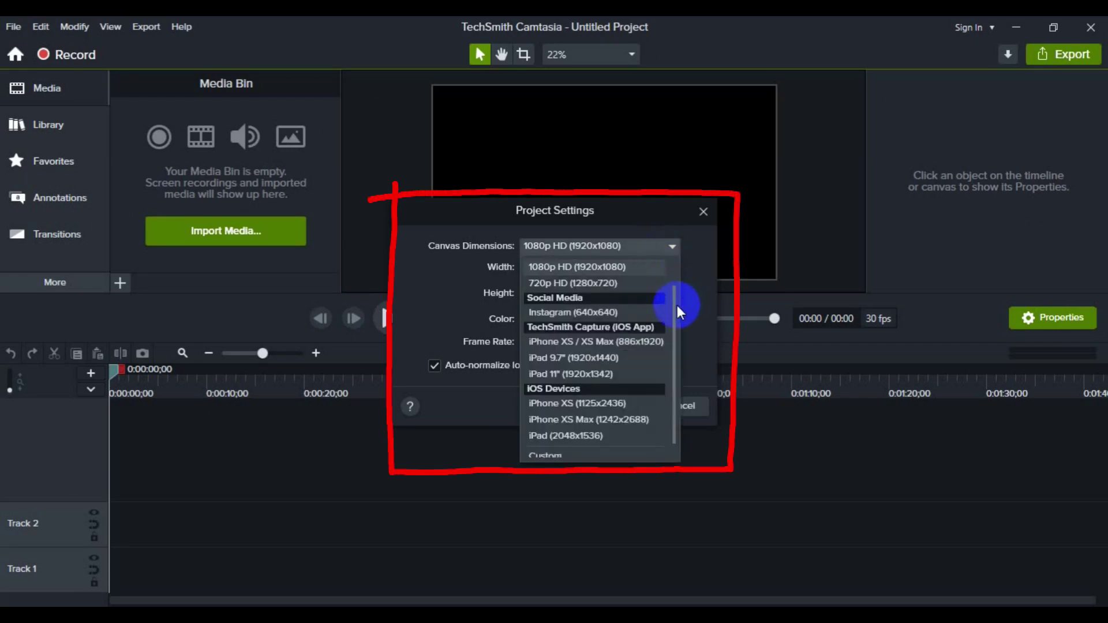
scroll(677, 305, down, 1)
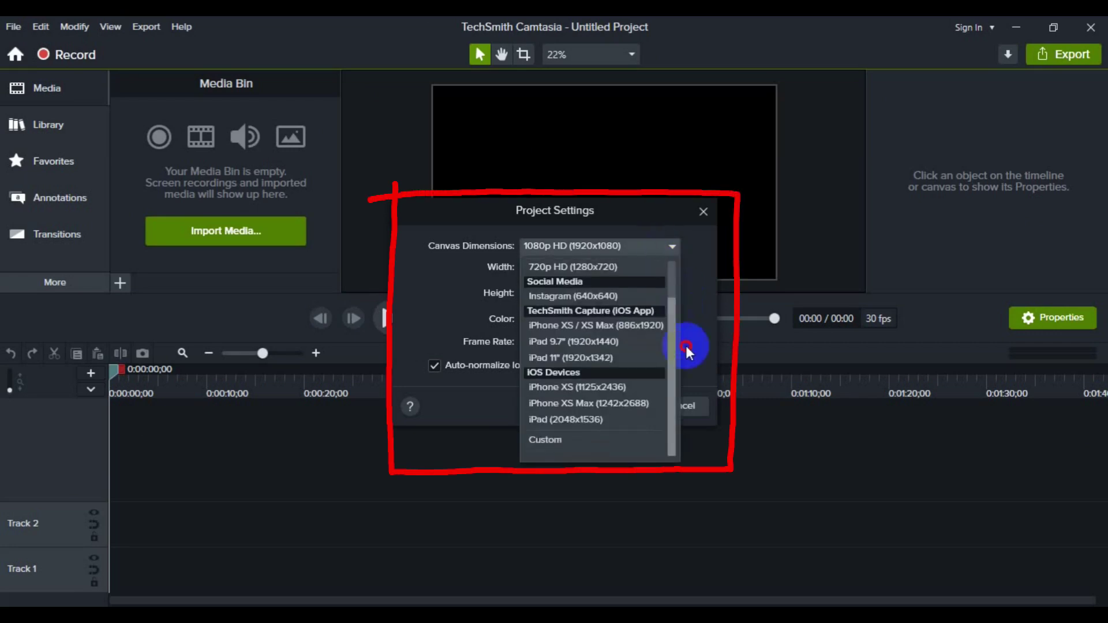
click(554, 439)
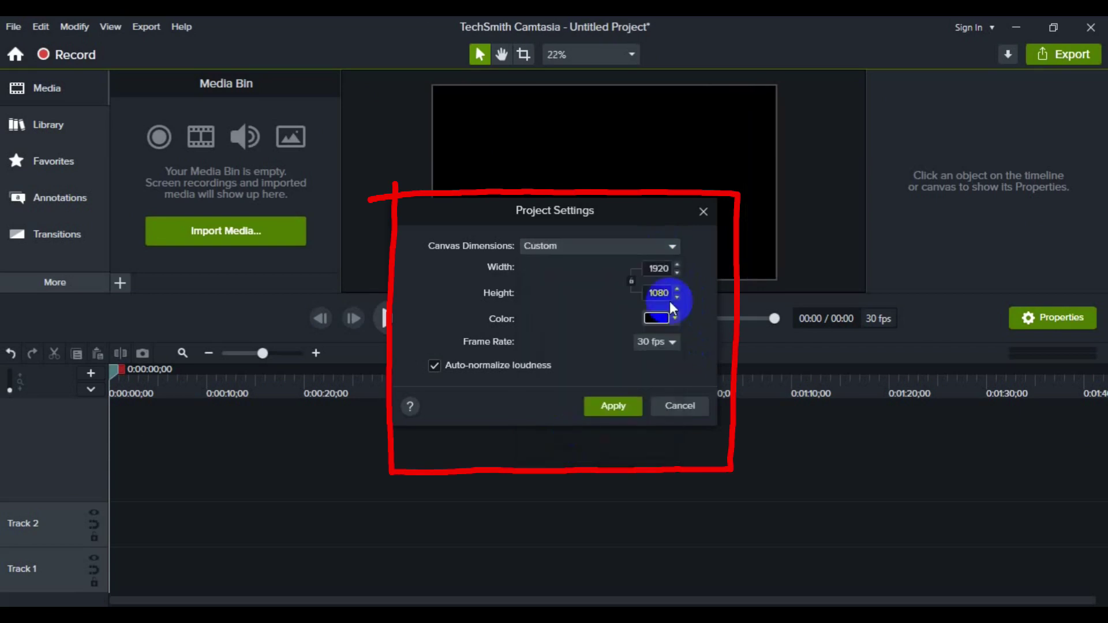
double_click(665, 269)
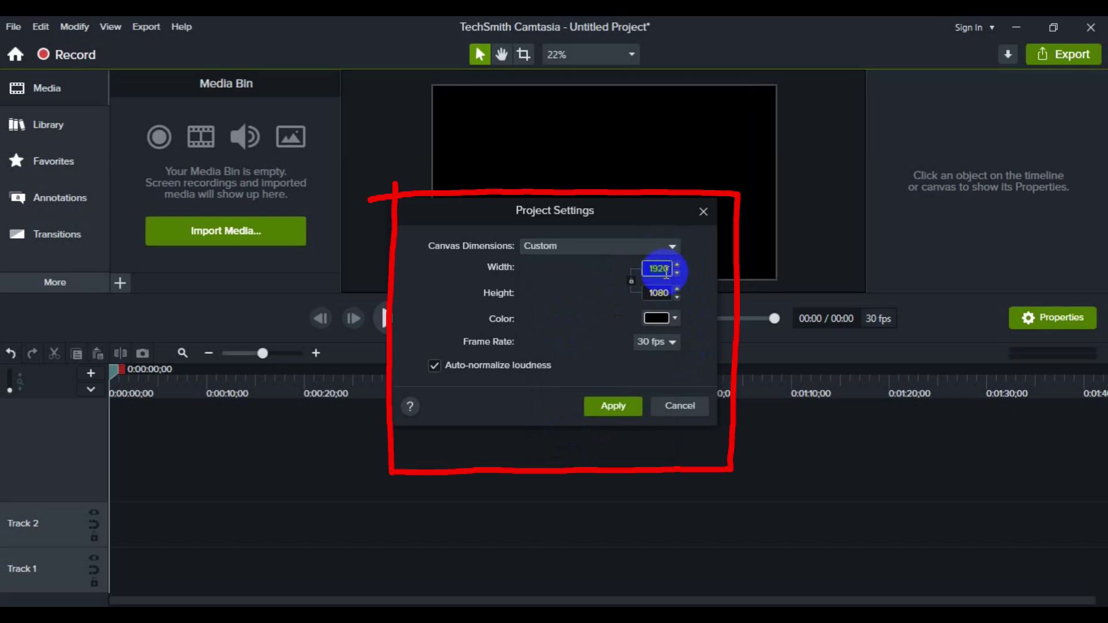
text(1080)
double_click(666, 288)
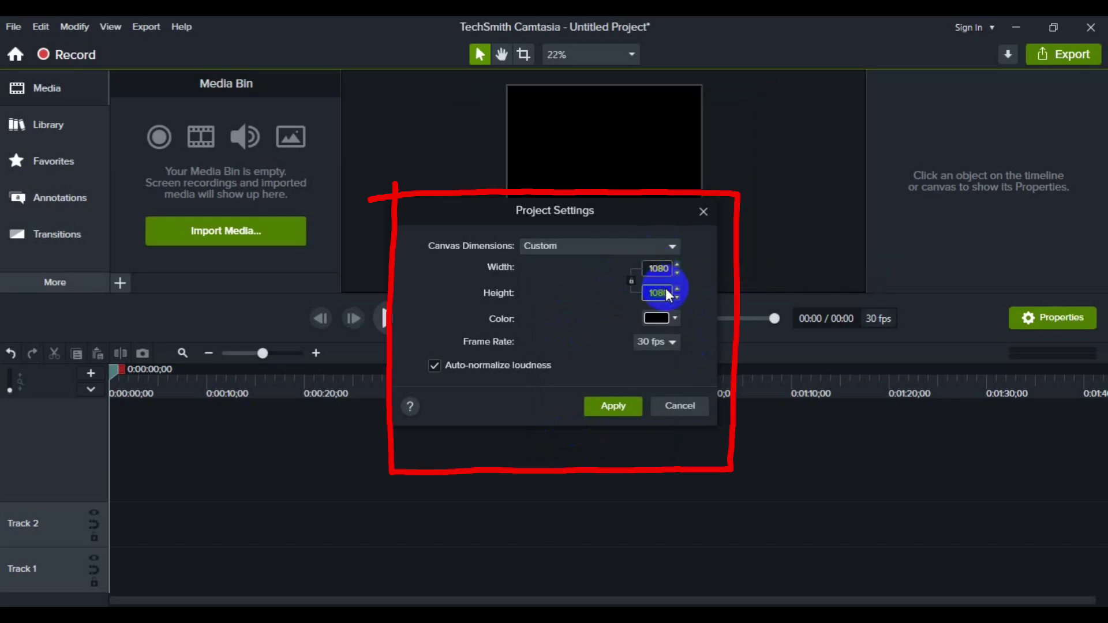
text(19)
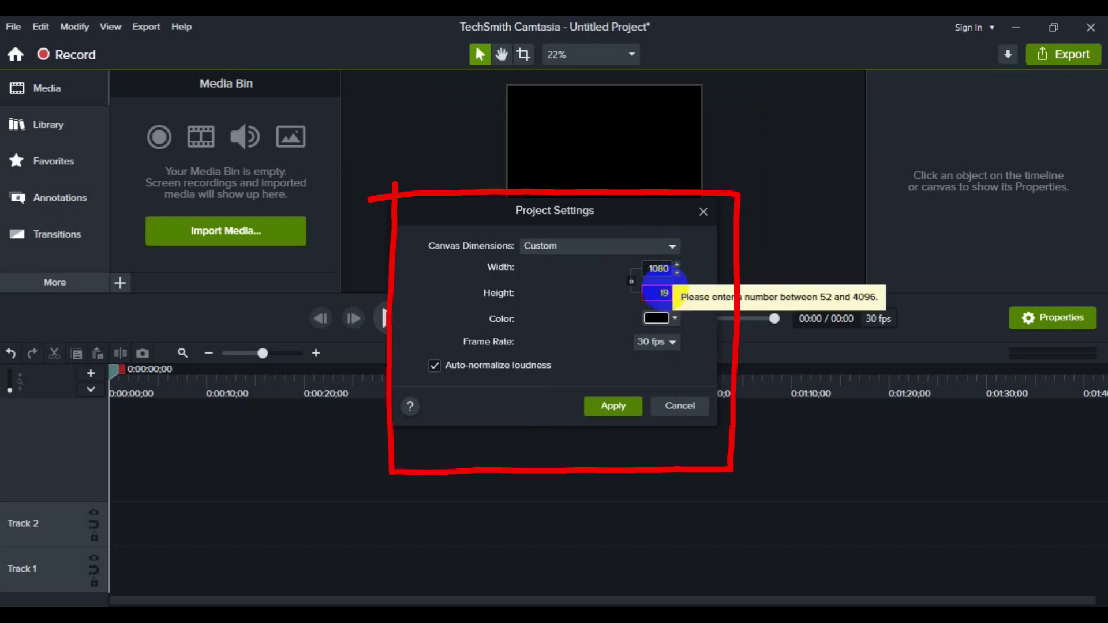
text(20)
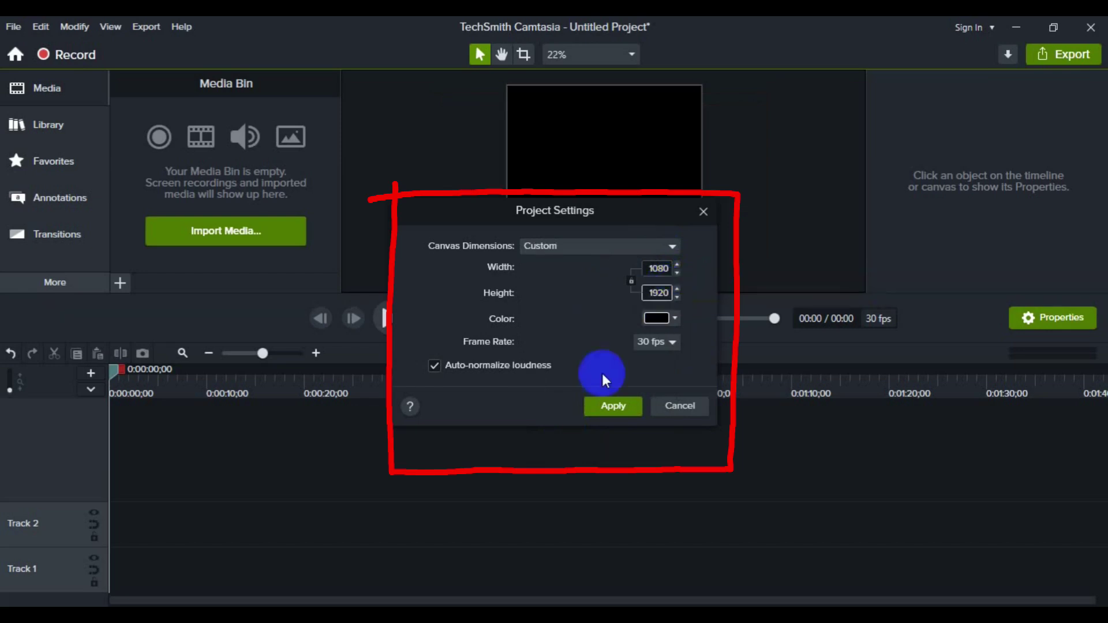
Choose a frame rate of 30 fps and apply the project settings
click(666, 344)
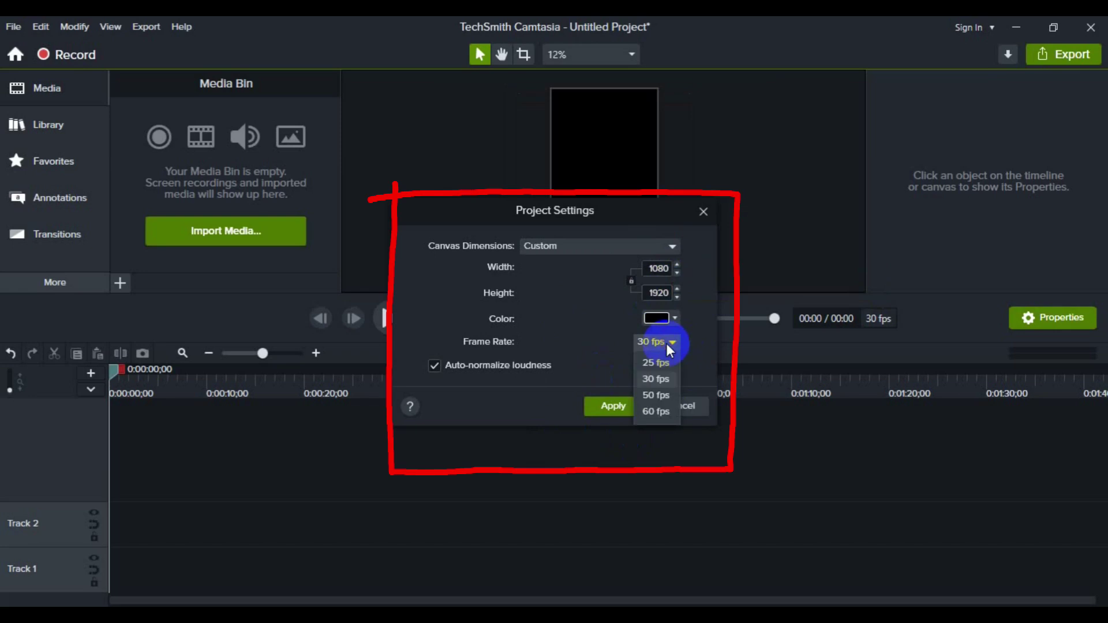
click(664, 380)
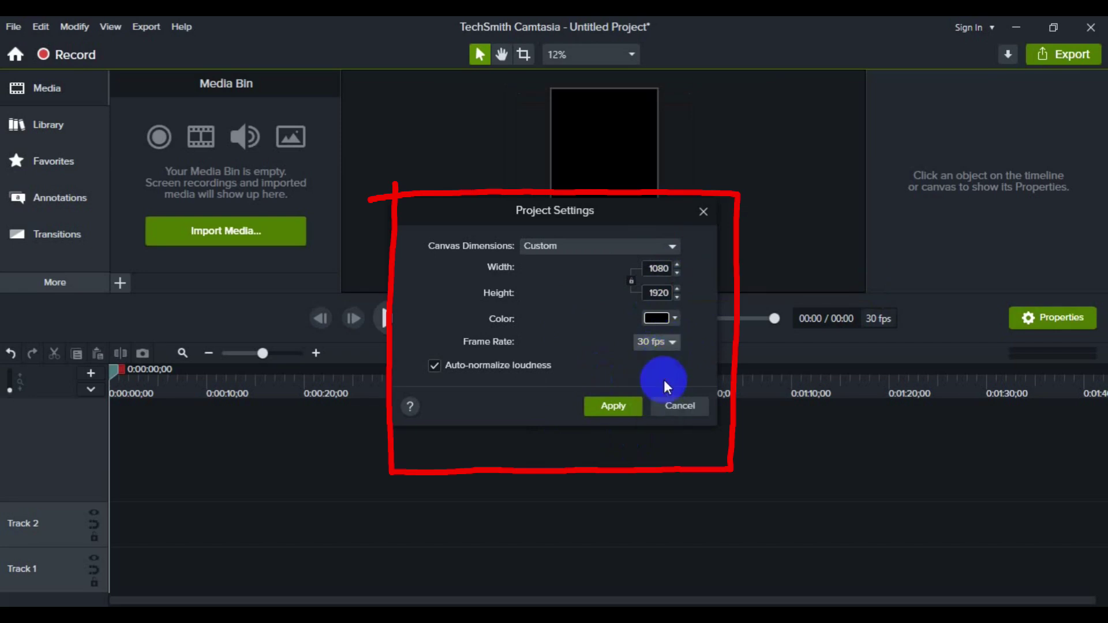
click(614, 408)
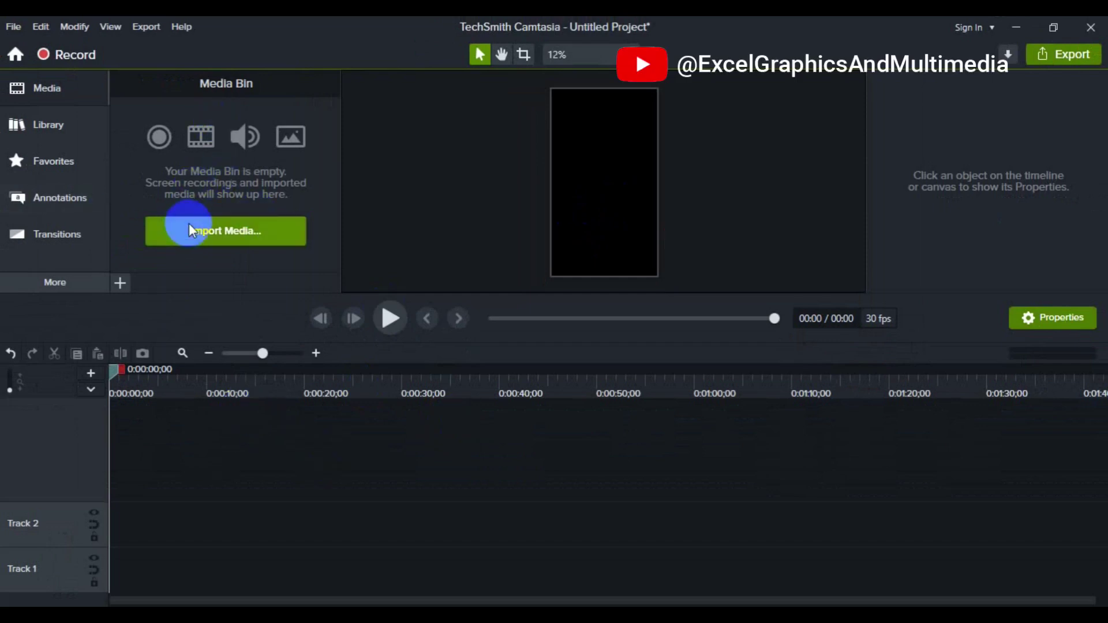
Import the video "3D professional logo with corelDRAW" from the TTT Recordig folder into the media bin
click(119, 292)
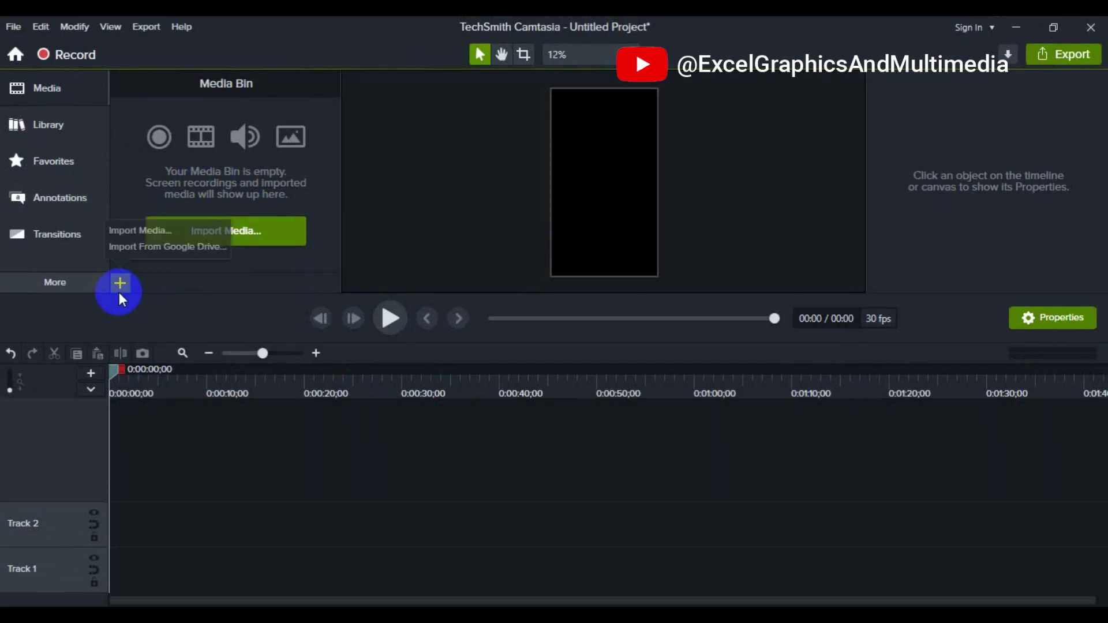
click(166, 230)
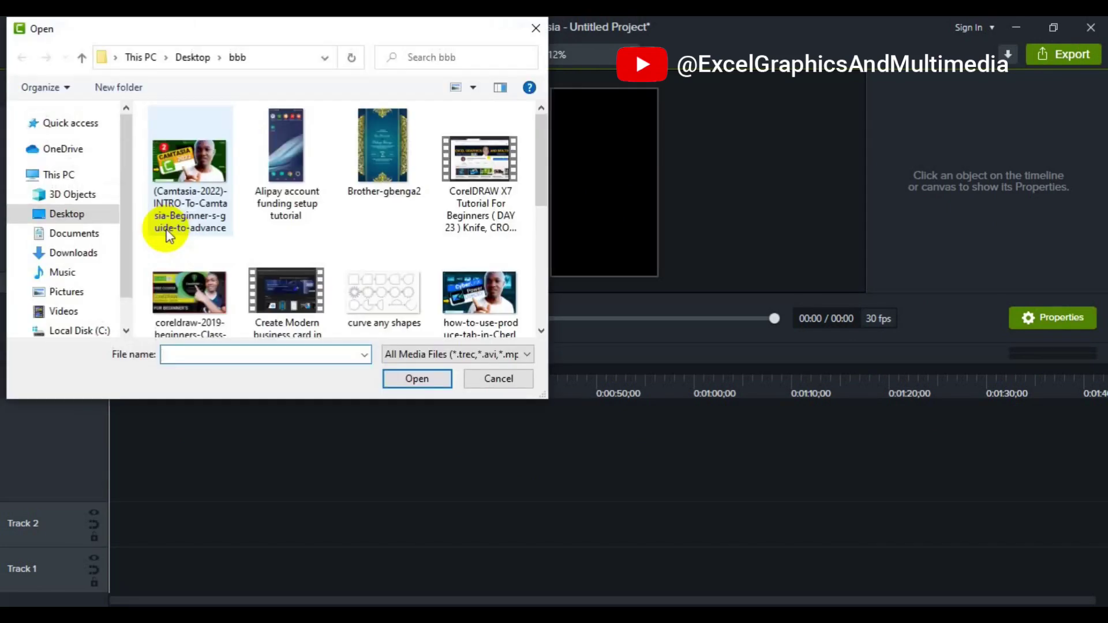
click(545, 300)
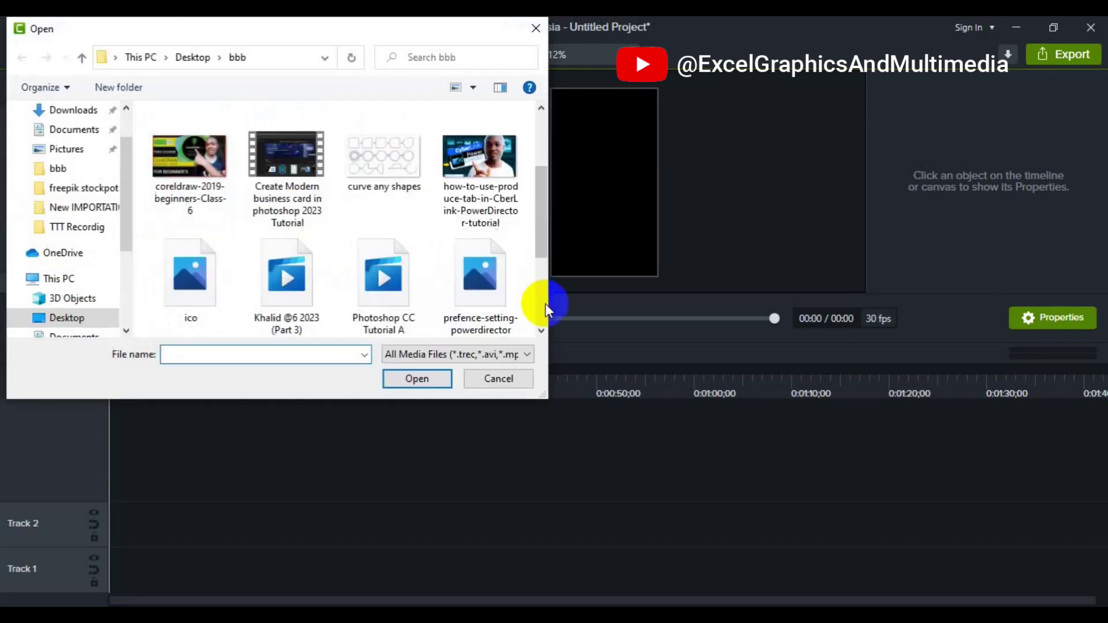
click(101, 234)
click(199, 148)
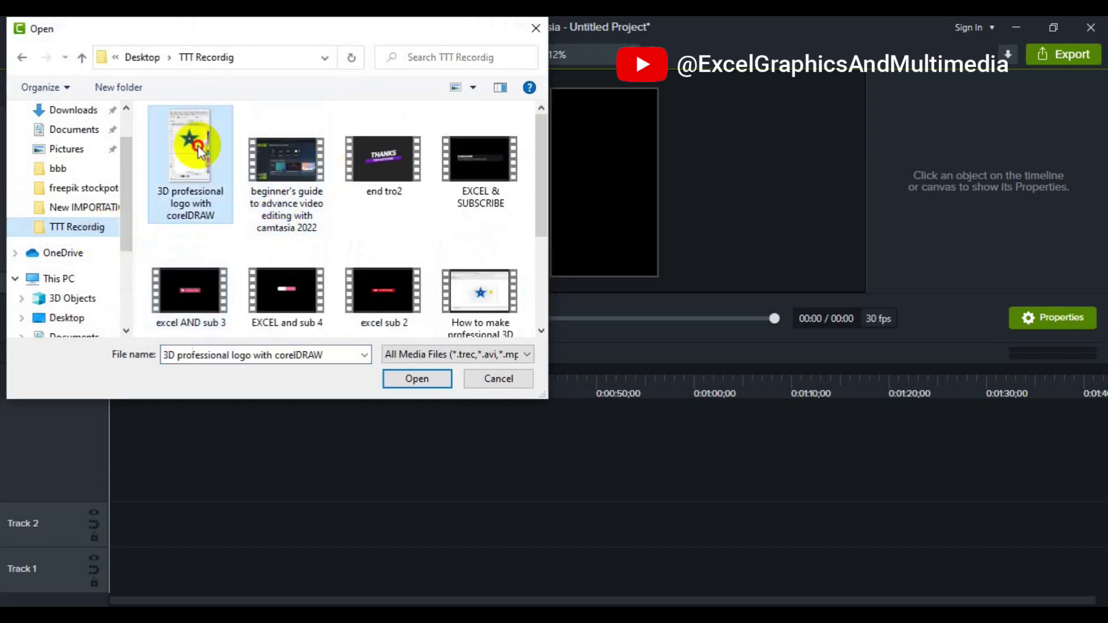
click(429, 378)
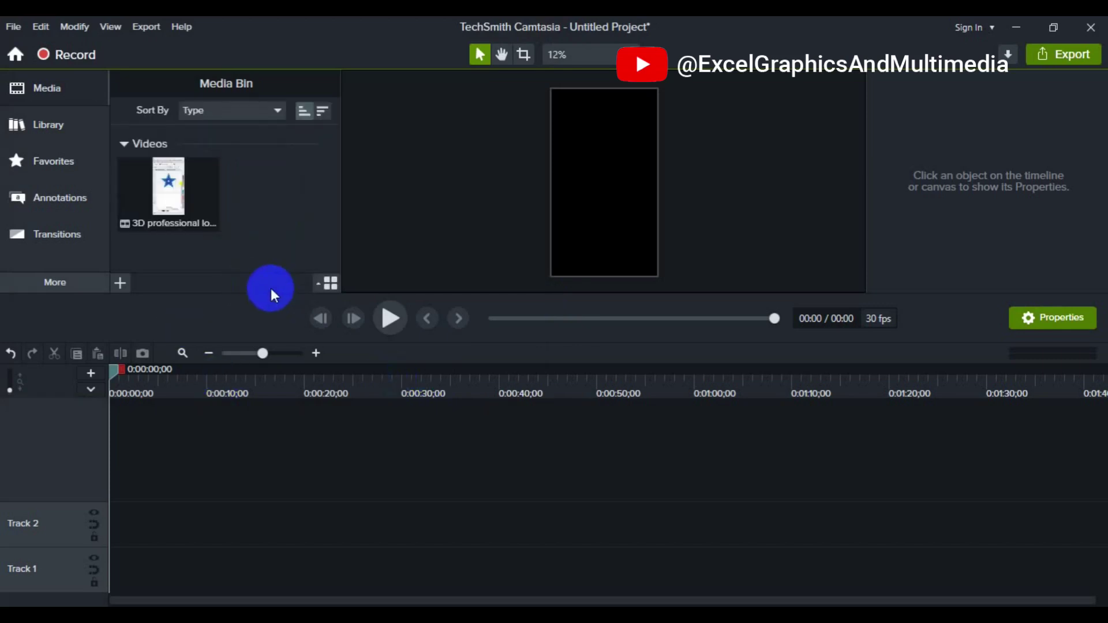
Place the imported logo video on Track 2 and align its start with 0:00:00;00
click(167, 203)
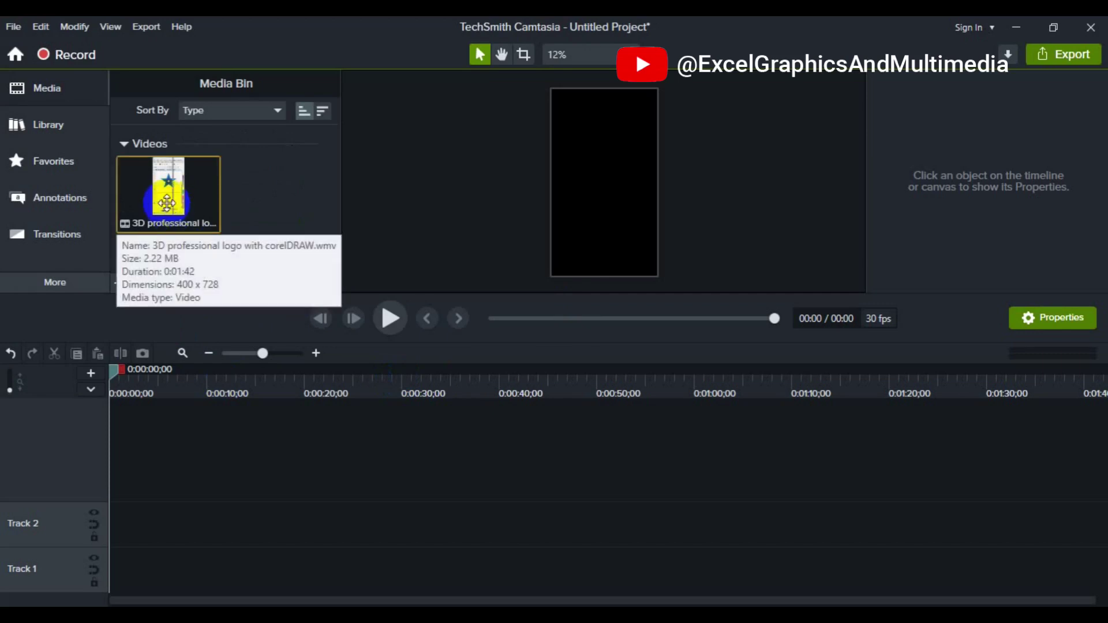
drag(166, 203, 131, 535)
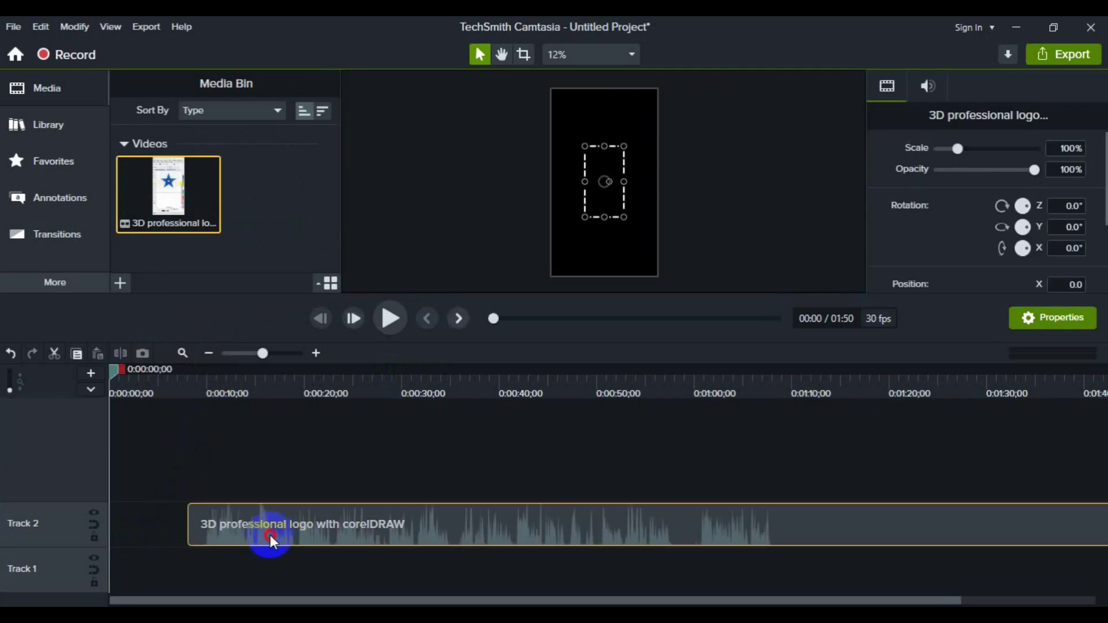
drag(277, 534, 170, 534)
Scale the logo video up to about 260.7% so that it fills the vertical canvas
click(589, 215)
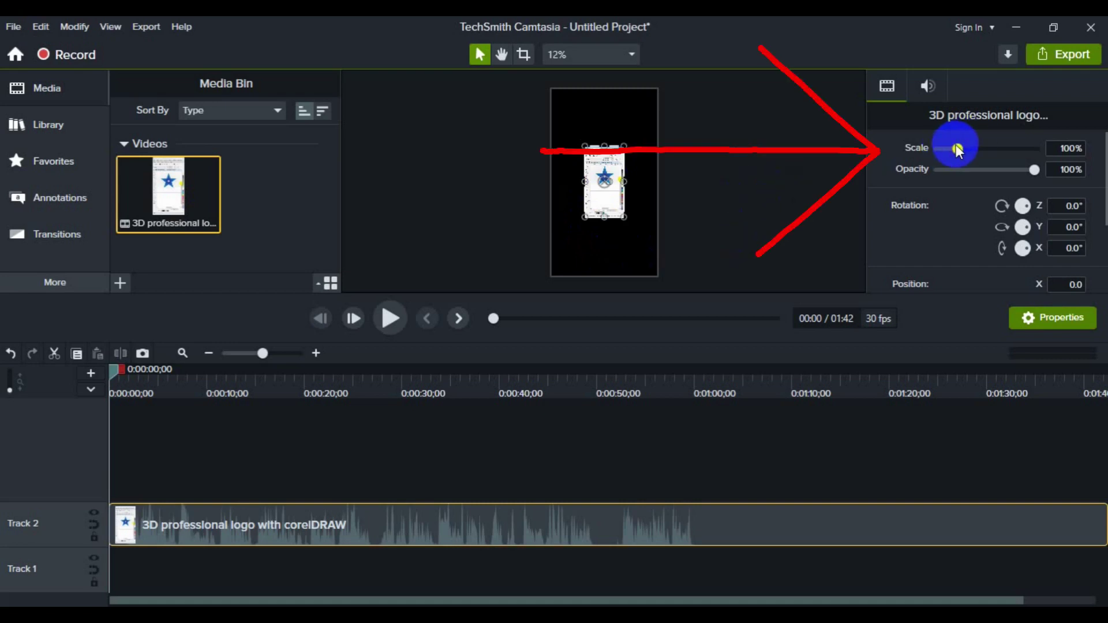
drag(957, 148, 991, 156)
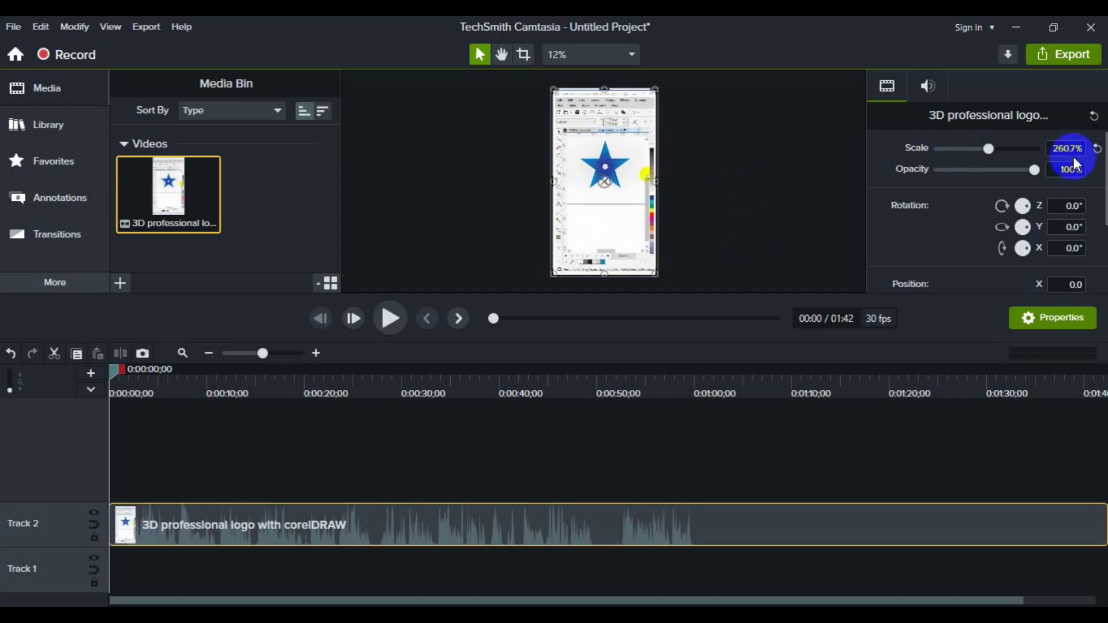
click(1056, 150)
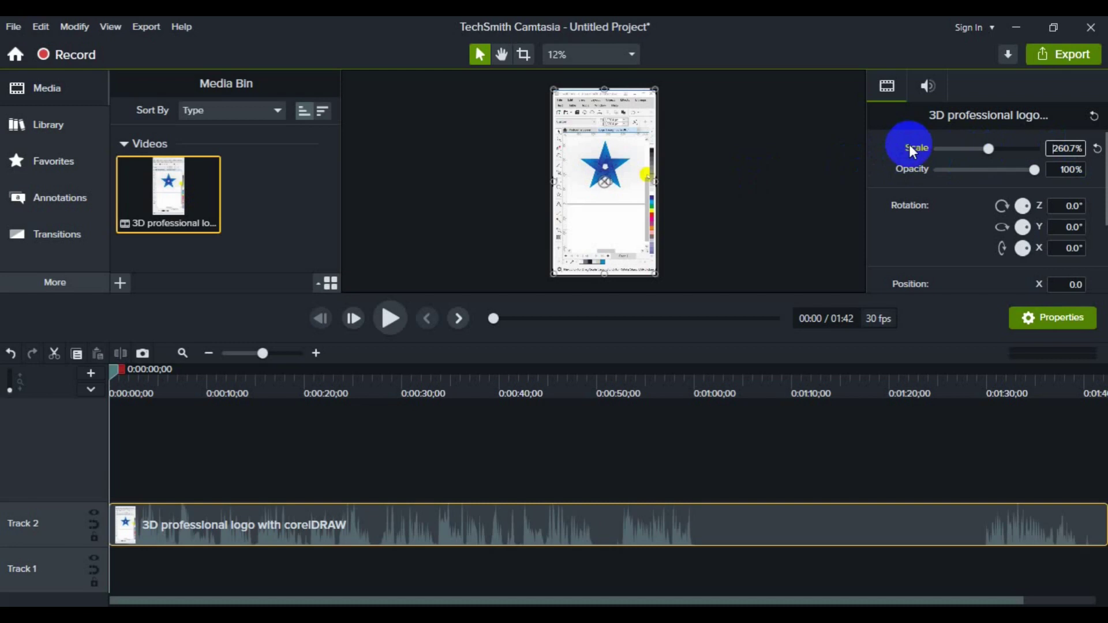
click(507, 528)
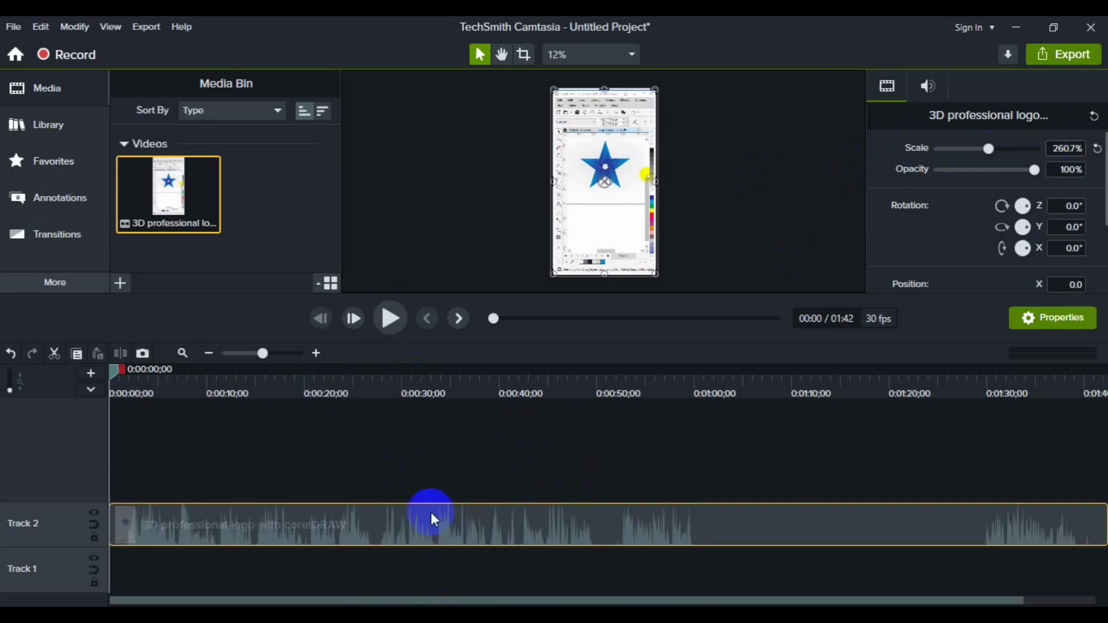
click(395, 462)
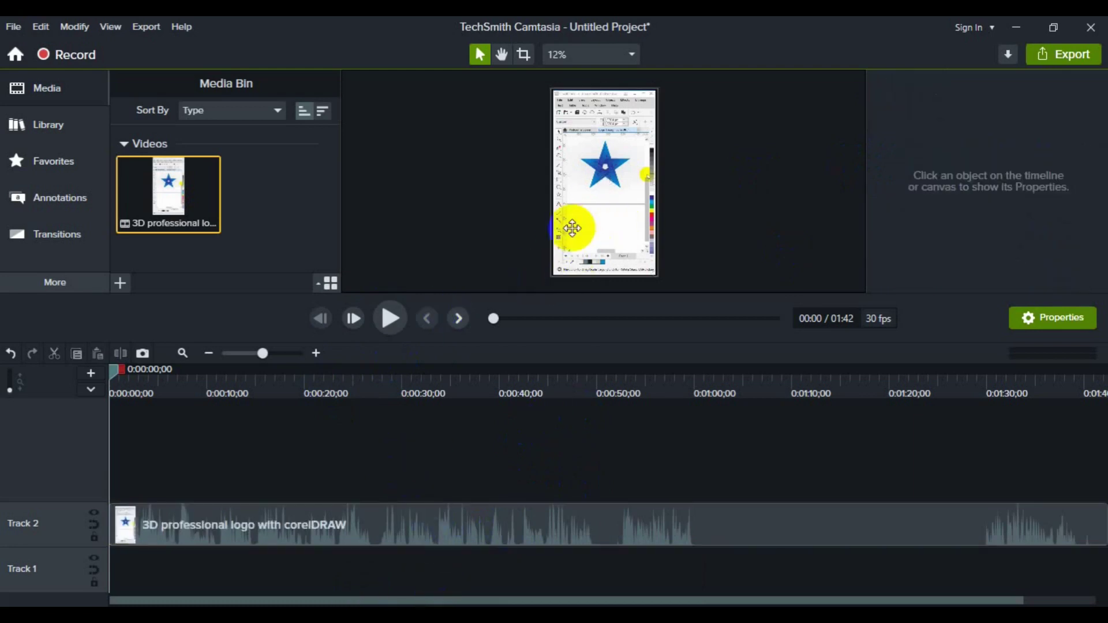
click(583, 248)
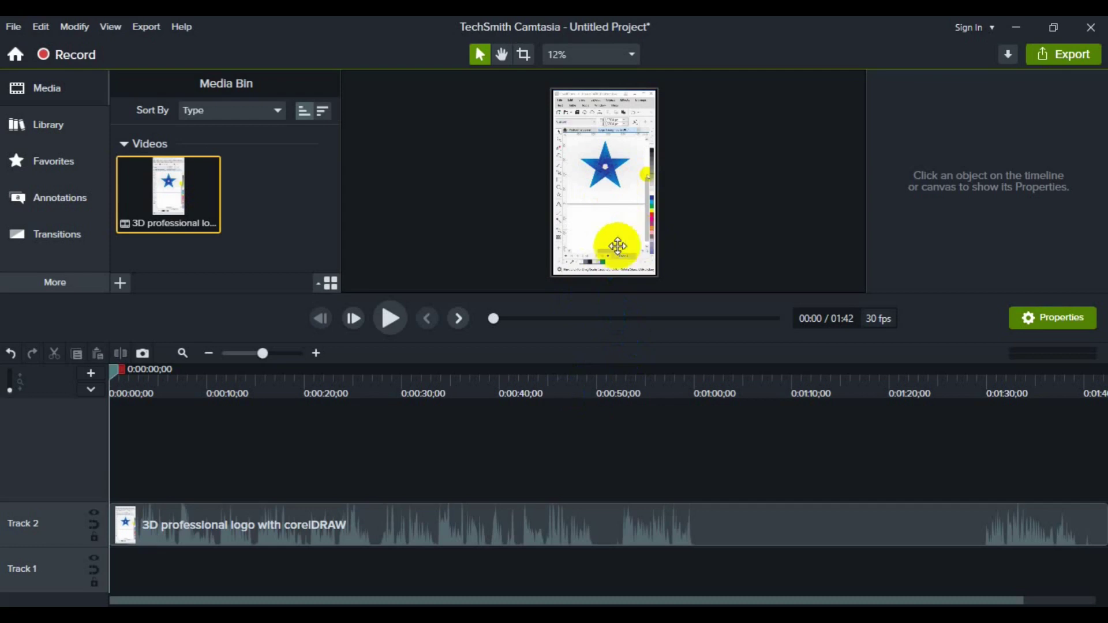
click(536, 523)
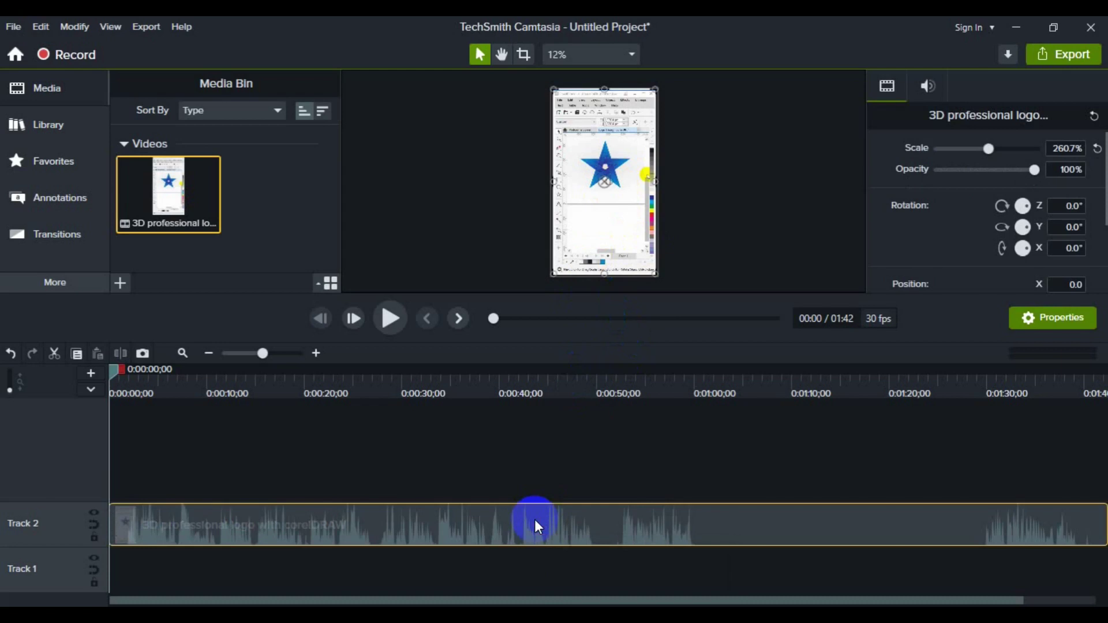